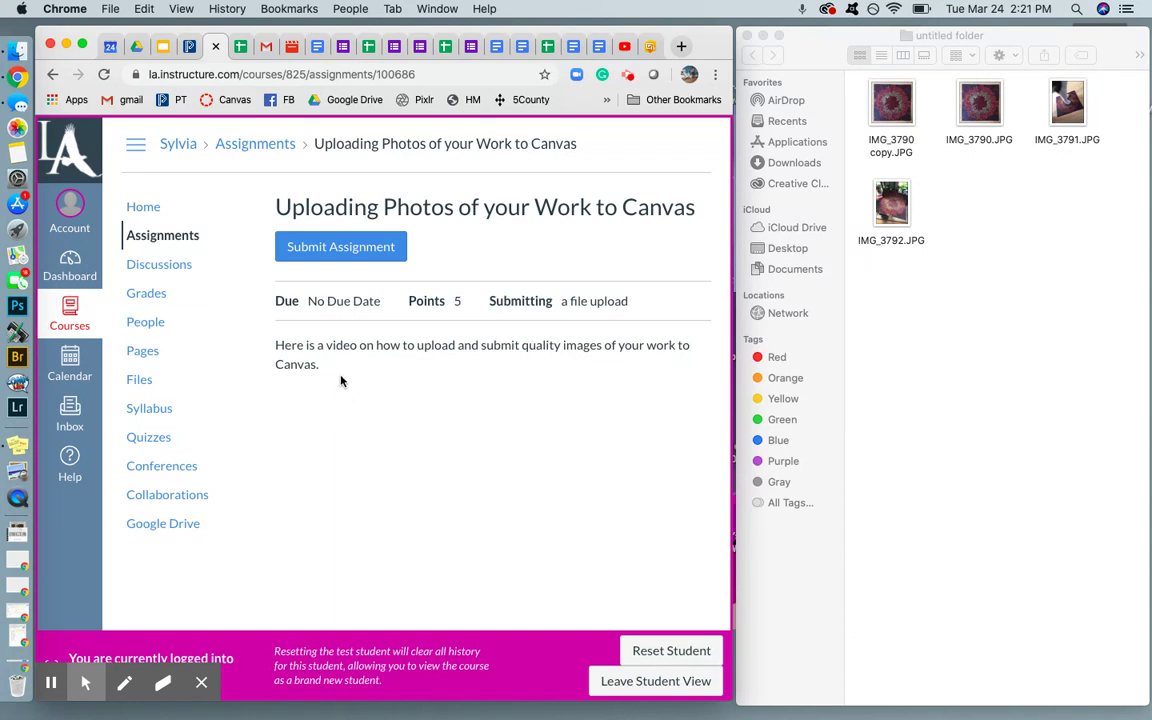
click(338, 248)
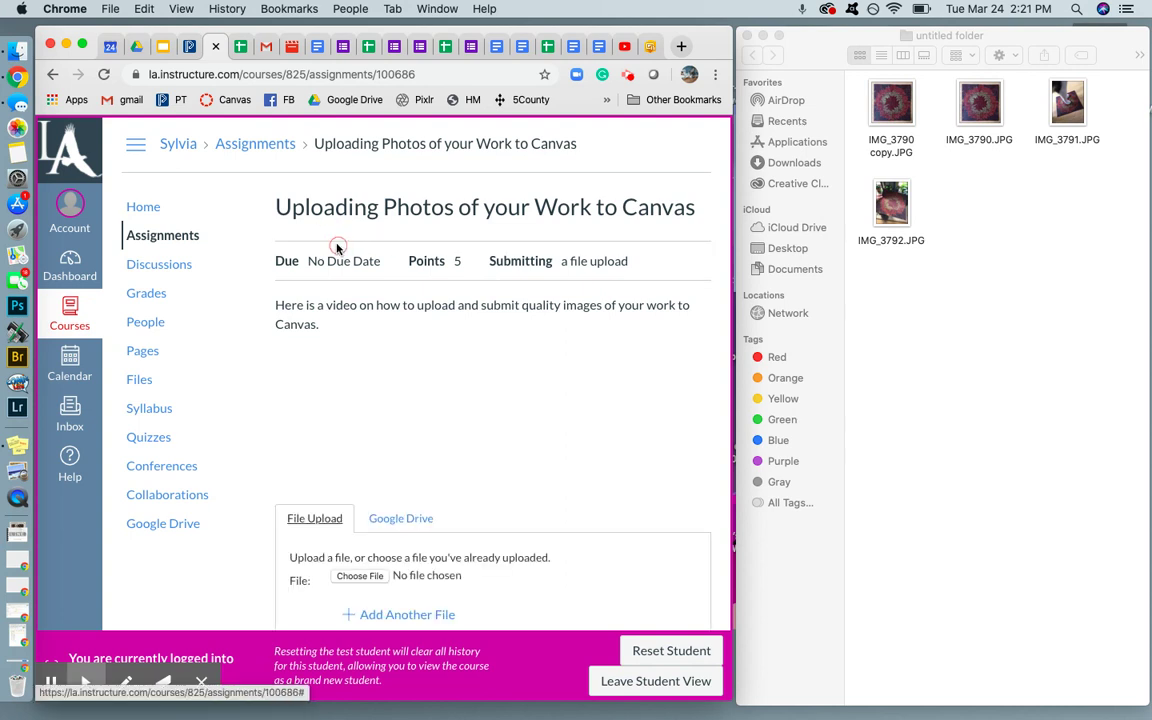
scroll(465, 467, down, 4)
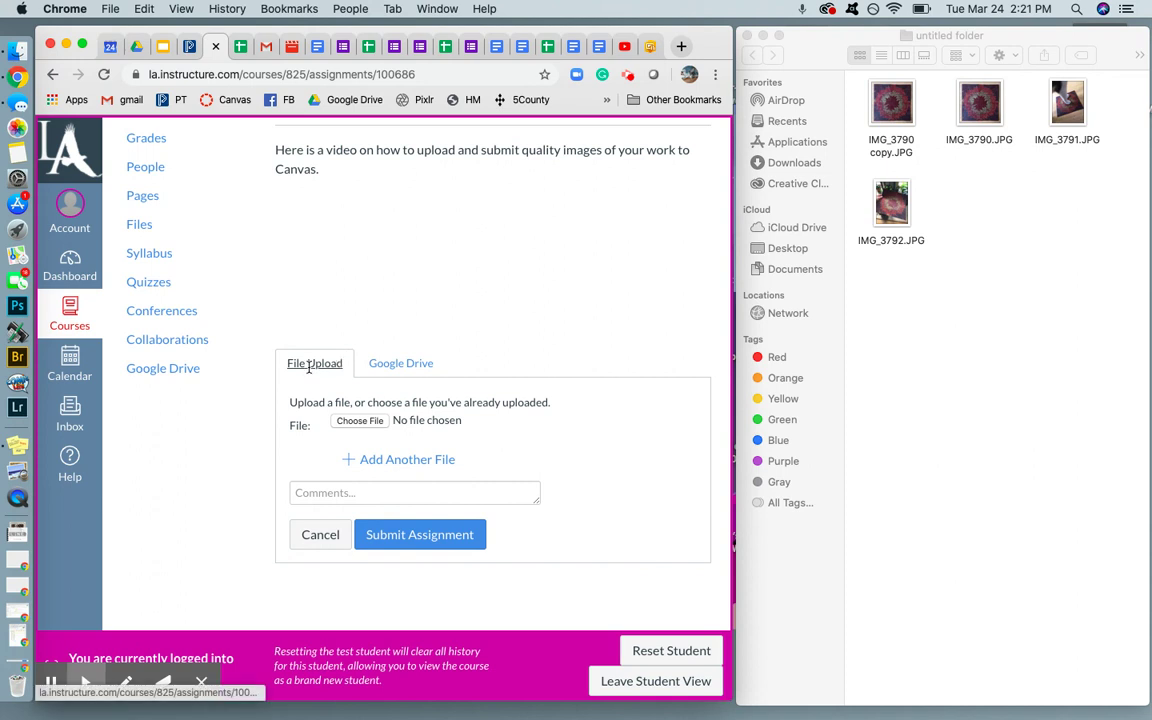
click(428, 365)
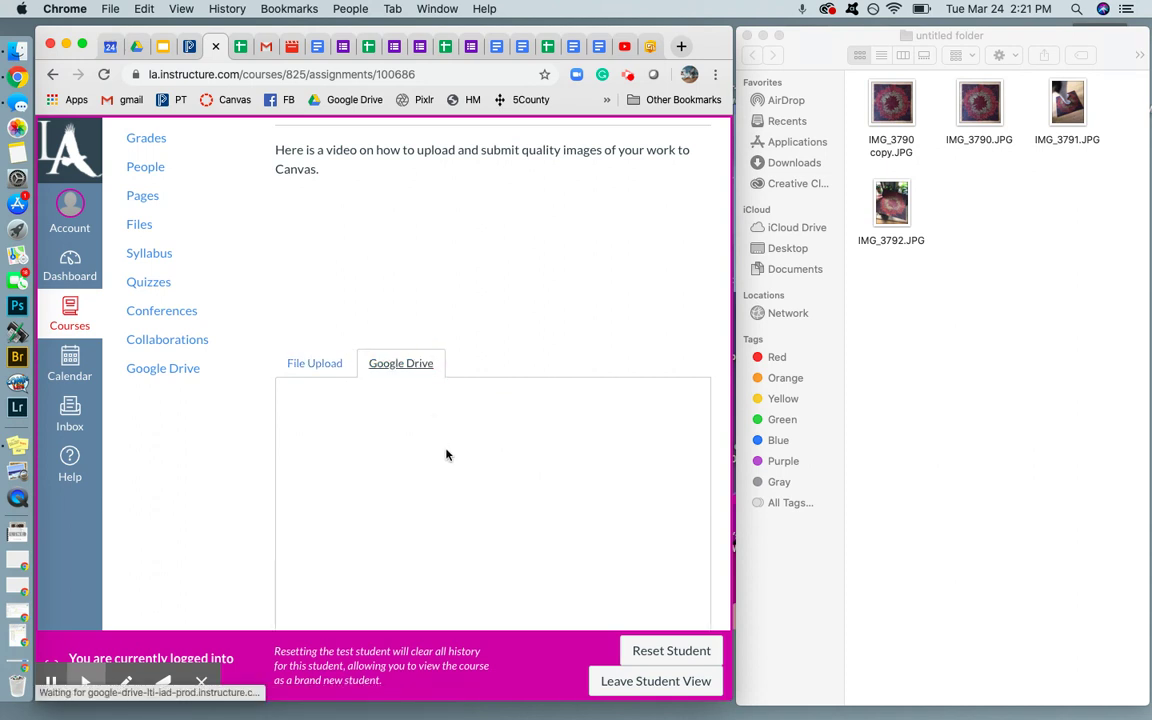
click(295, 367)
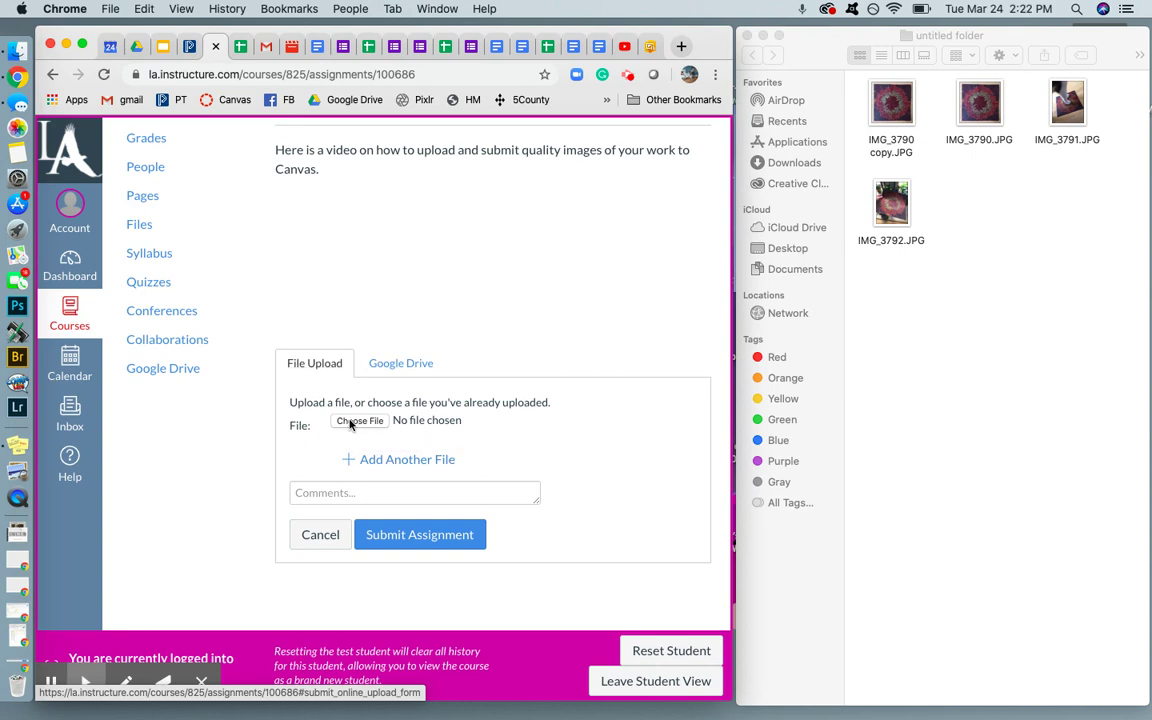
- Attach IMG_3792.JPG from the Desktop's untitled folder as the first upload file
click(350, 424)
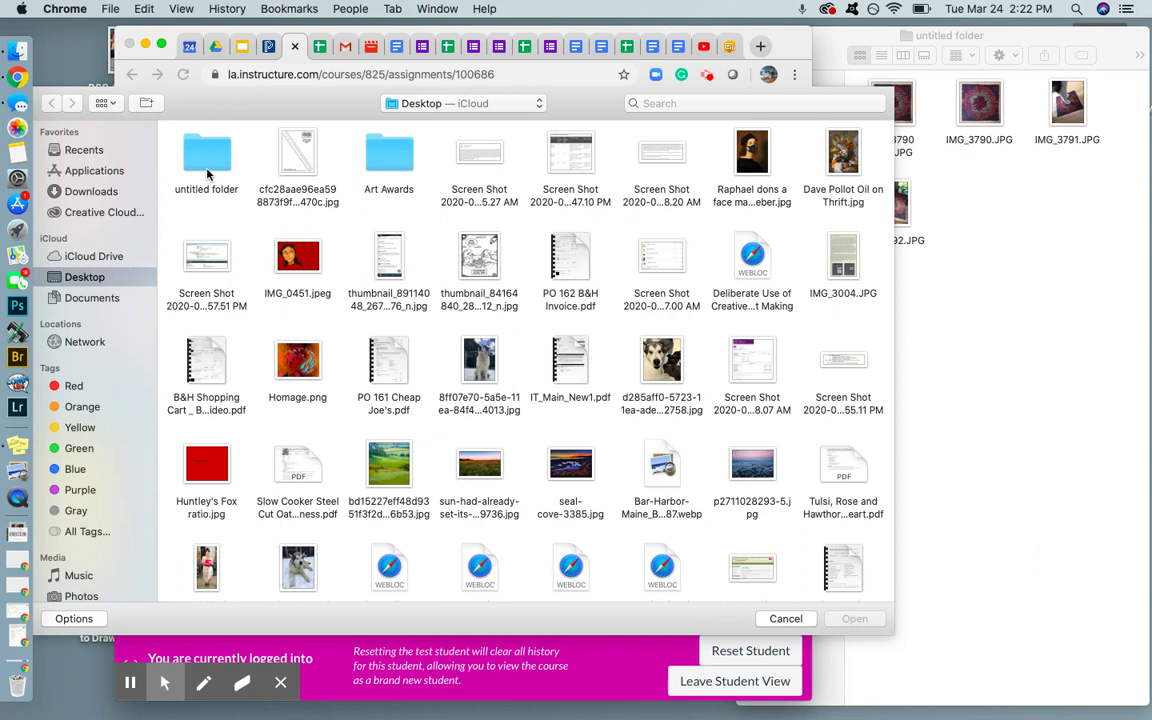
click(106, 191)
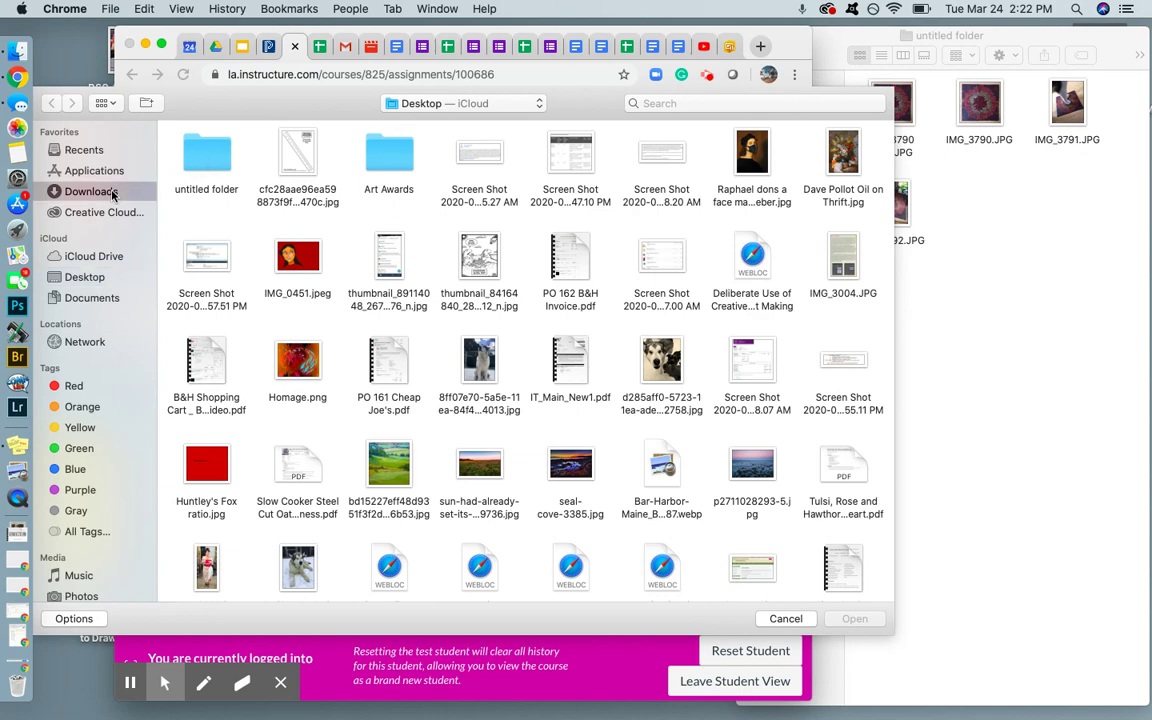
scroll(350, 305, down, 5)
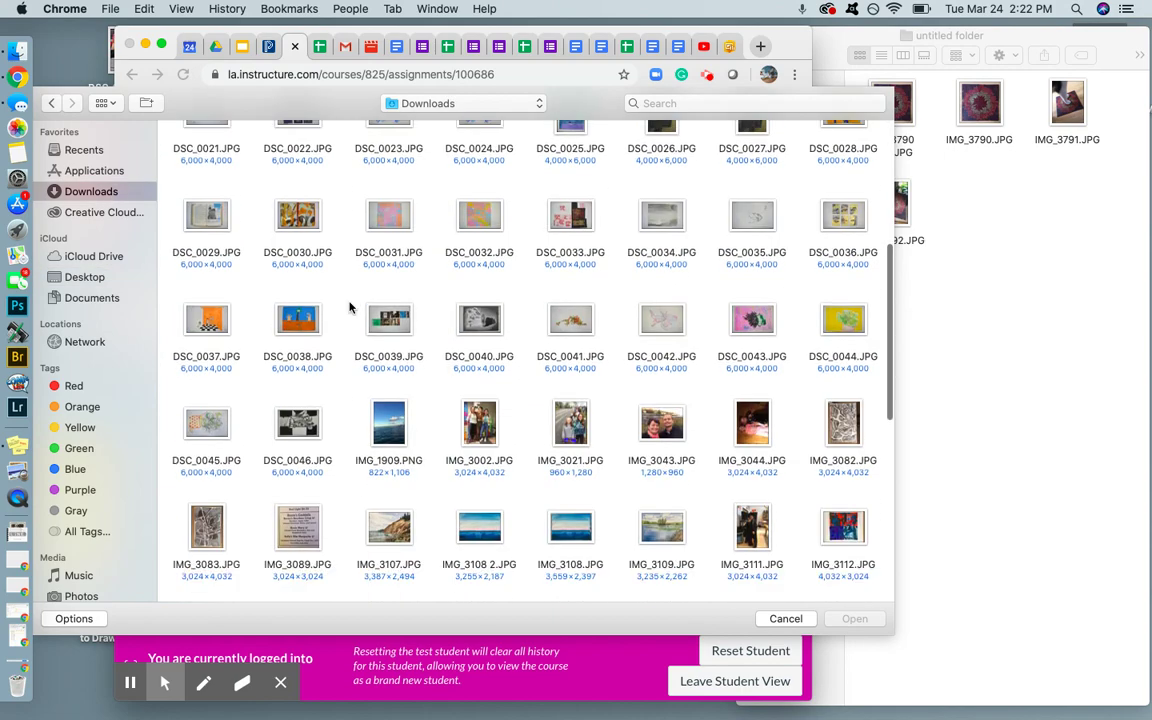
scroll(350, 307, down, 5)
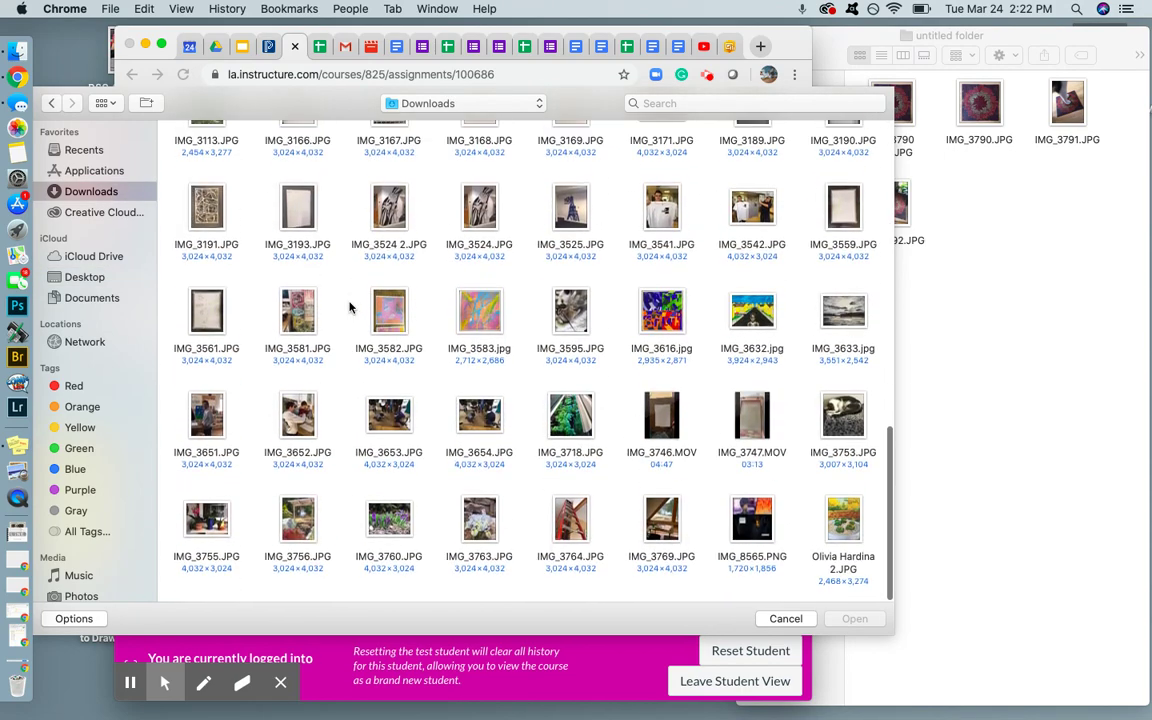
scroll(350, 307, up, 10)
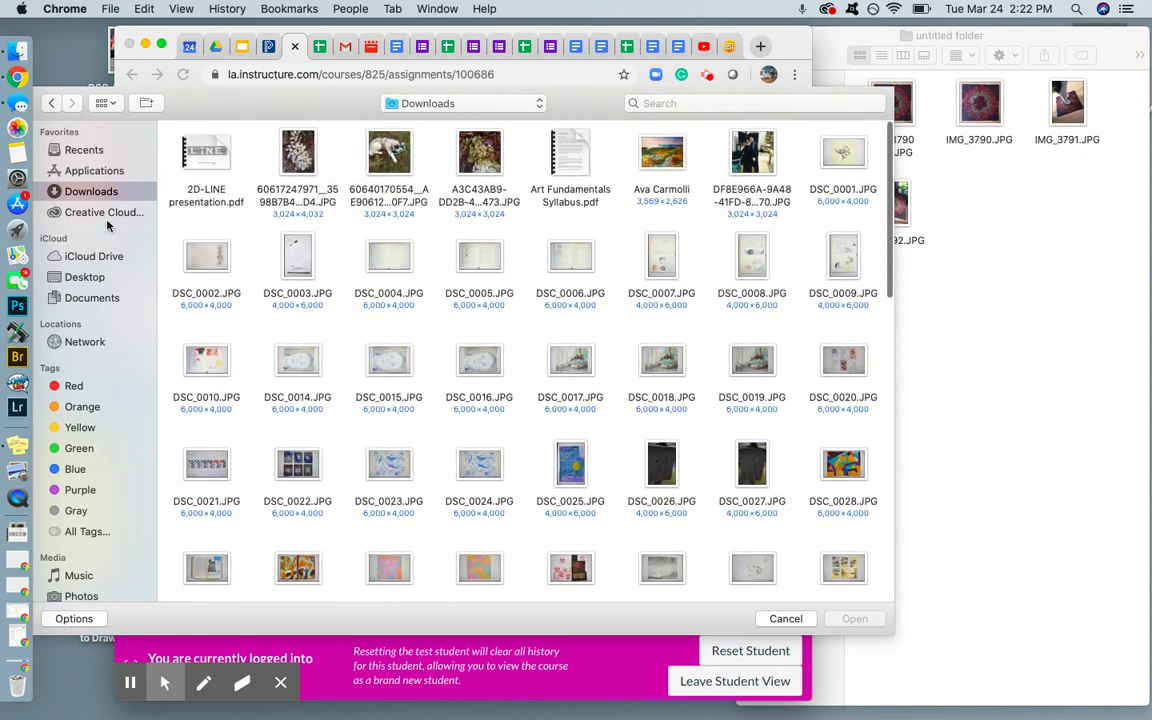
click(99, 279)
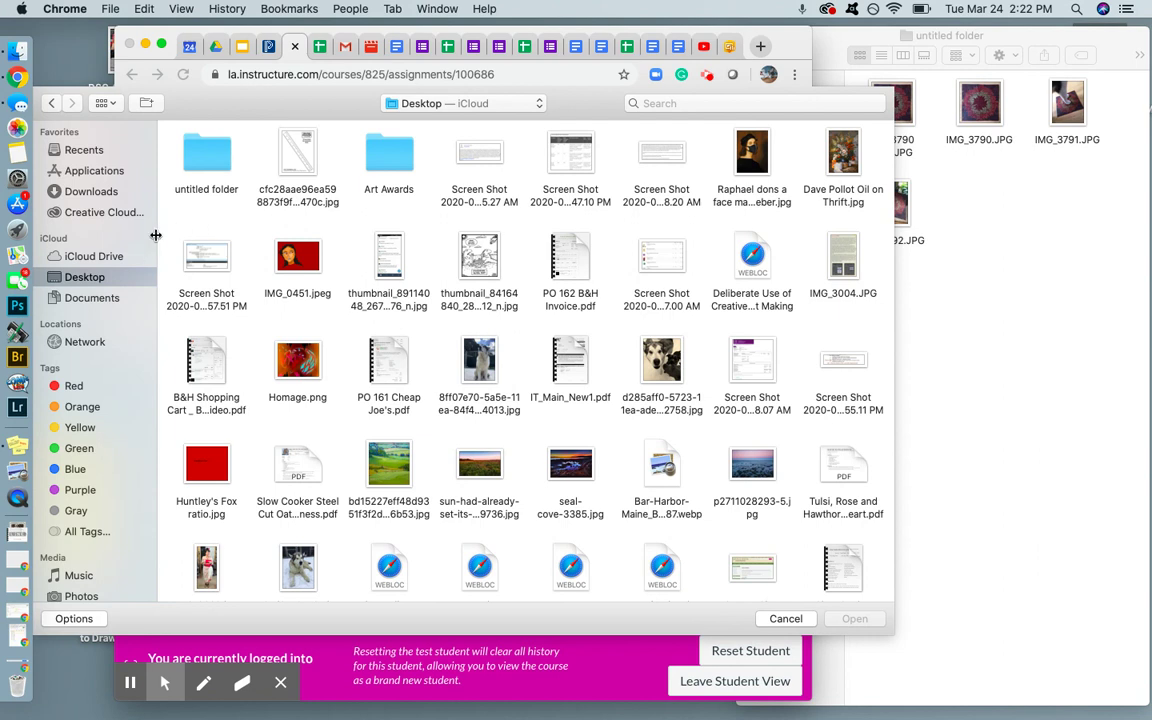
click(206, 172)
double_click(206, 172)
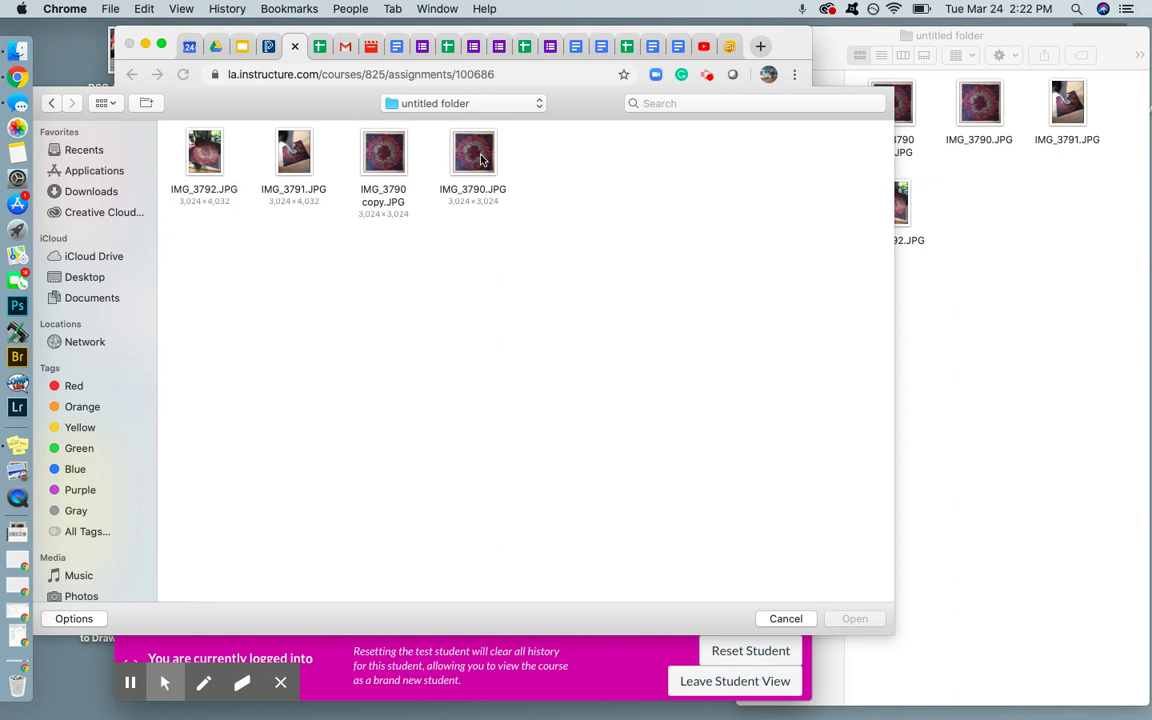
click(205, 152)
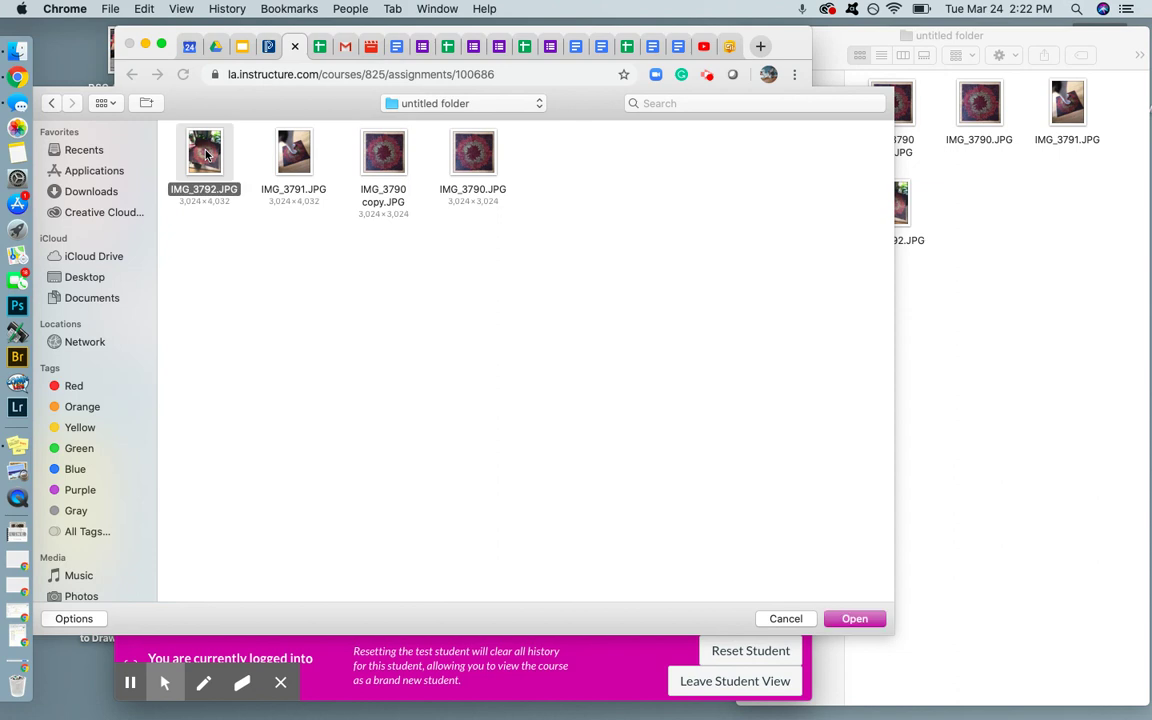
click(853, 620)
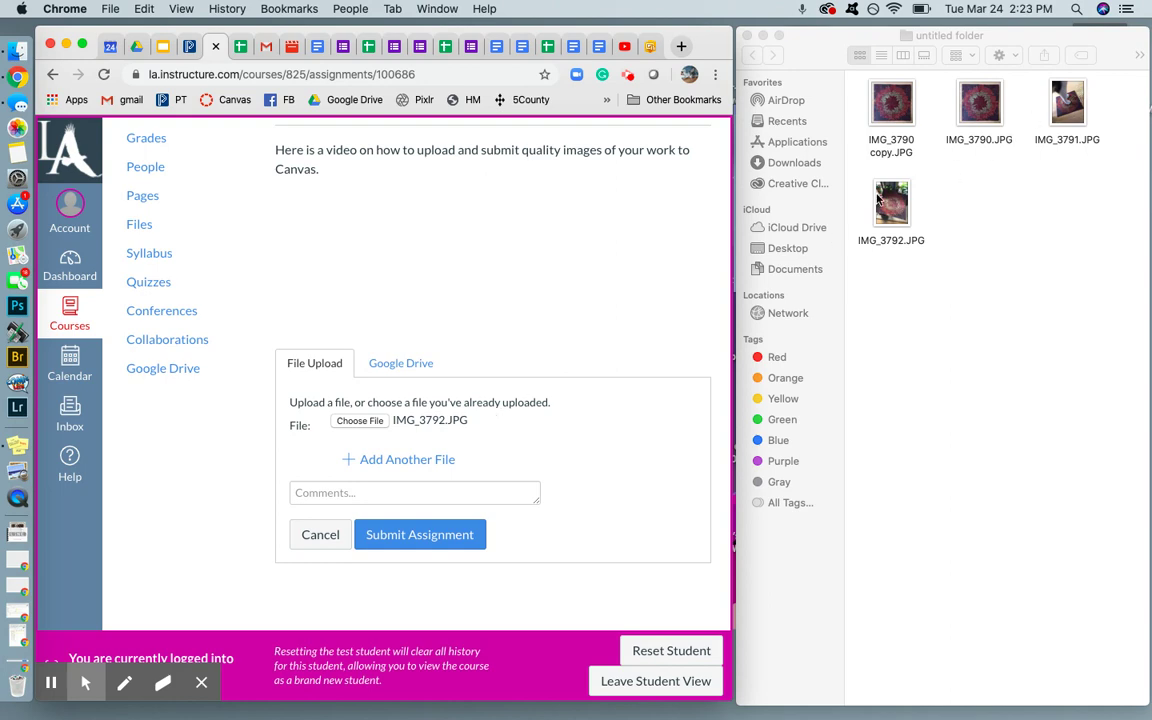
double_click(880, 200)
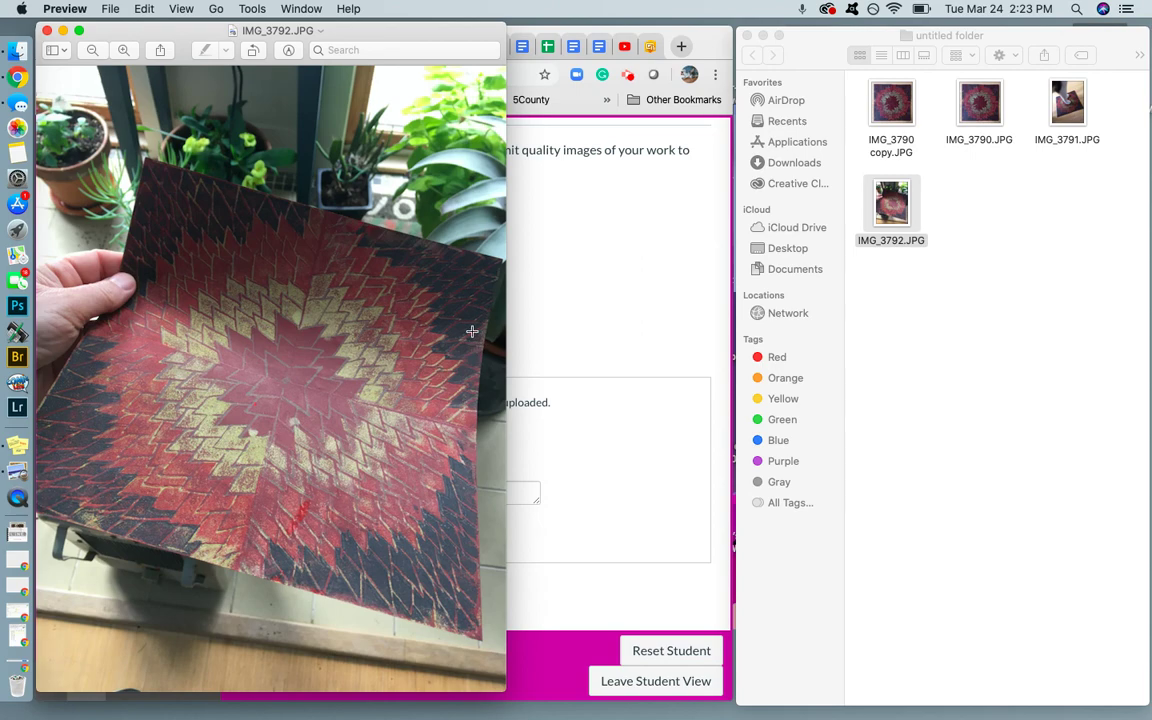
click(46, 30)
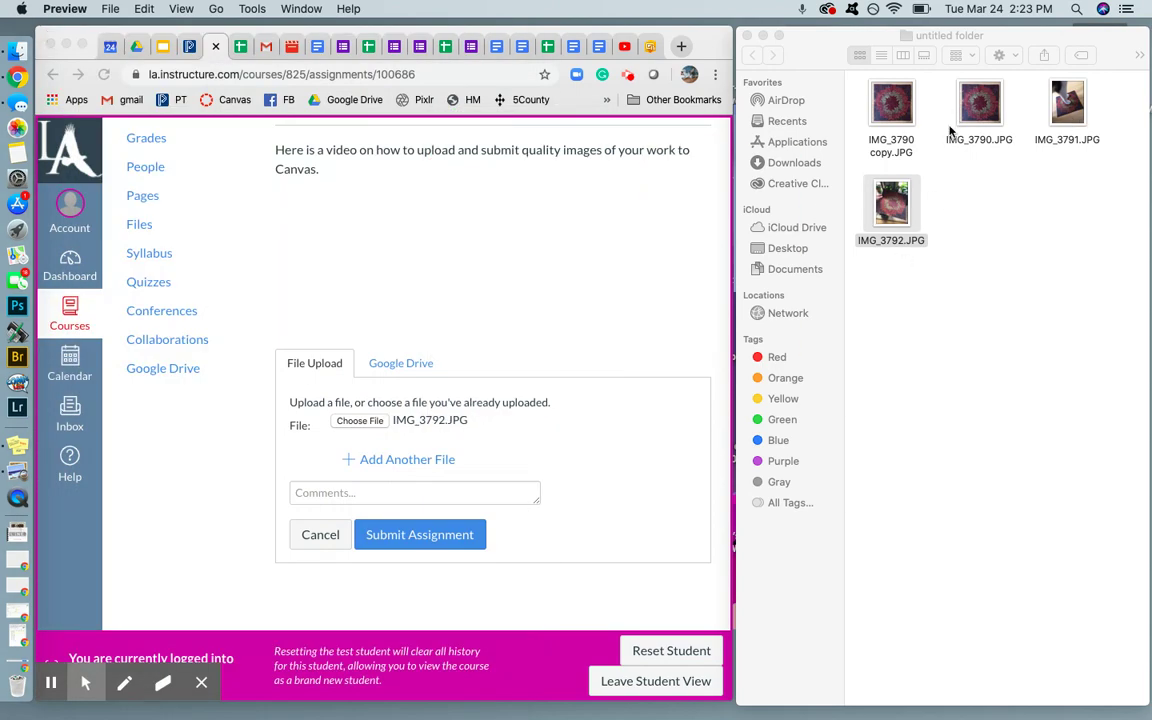
- In Preview, crop IMG_3790 copy.JPG to the square red print and close it
double_click(897, 116)
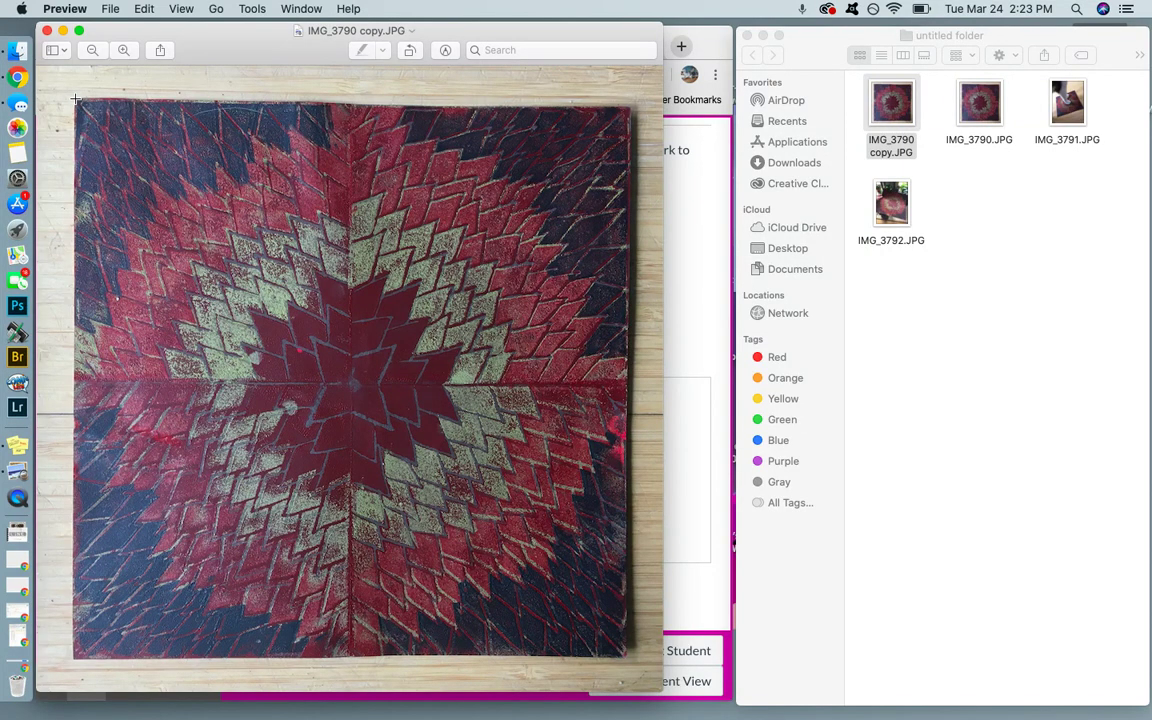
drag(75, 99, 623, 658)
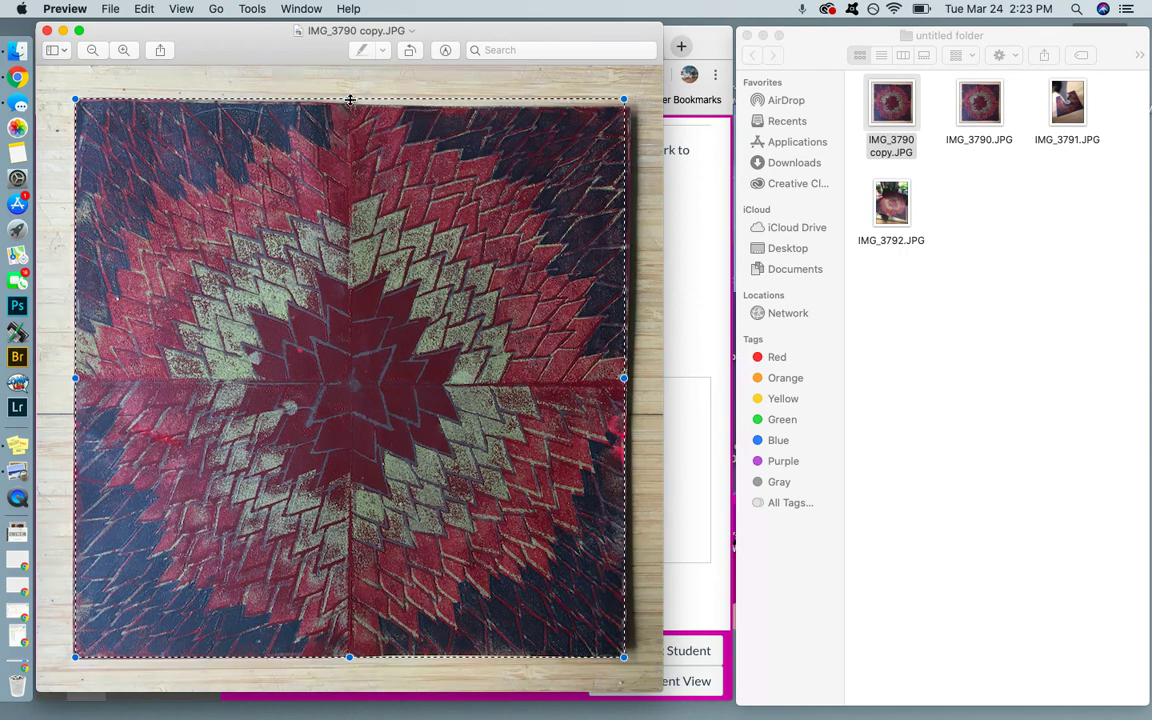
drag(349, 99, 349, 105)
click(445, 50)
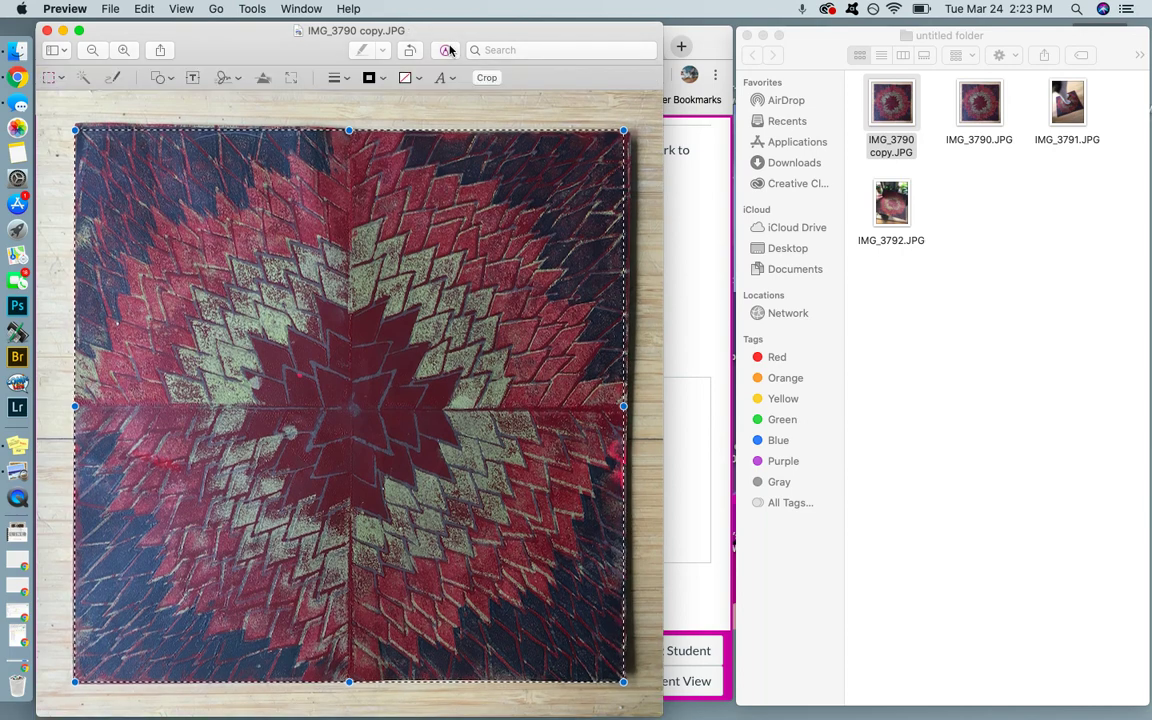
click(486, 79)
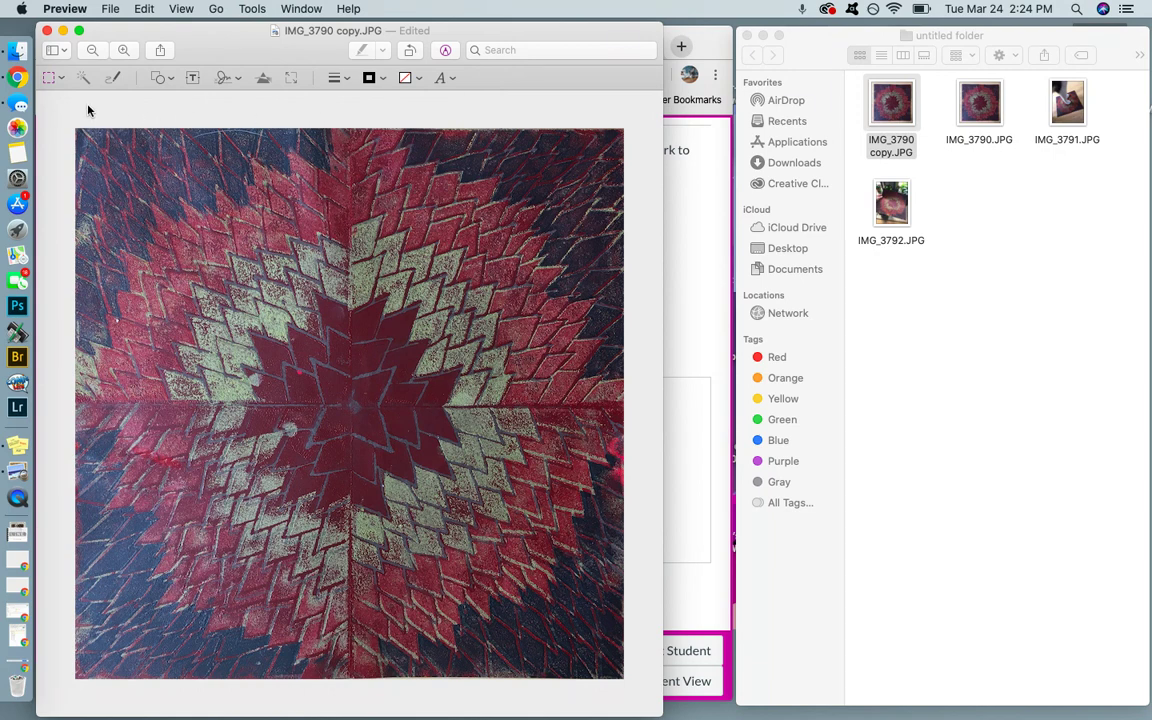
click(47, 32)
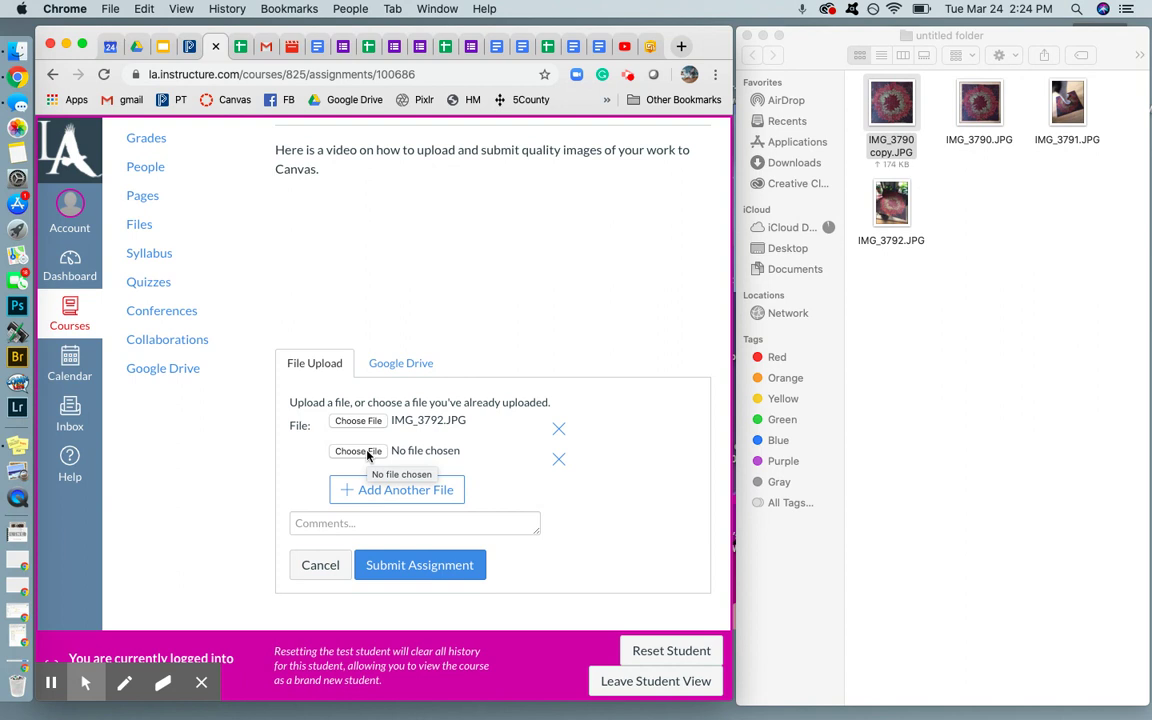
- Attach IMG_3790 copy.JPG in the second upload slot, then open IMG_3791.JPG in Preview
click(367, 452)
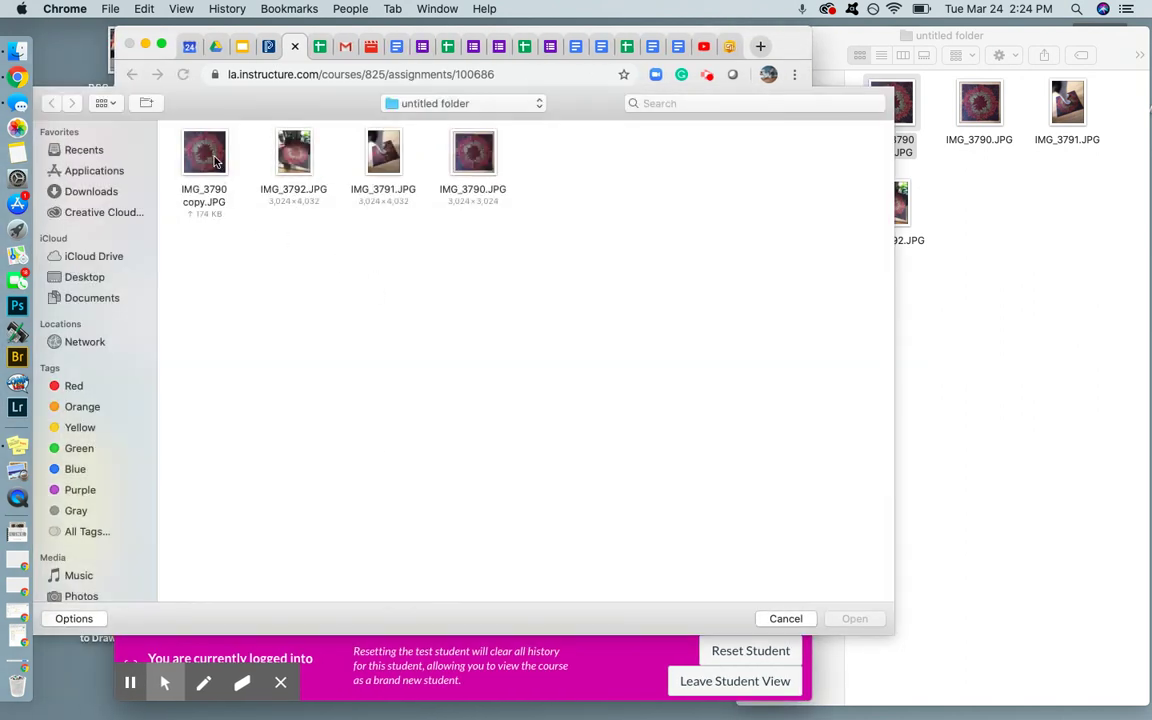
click(196, 150)
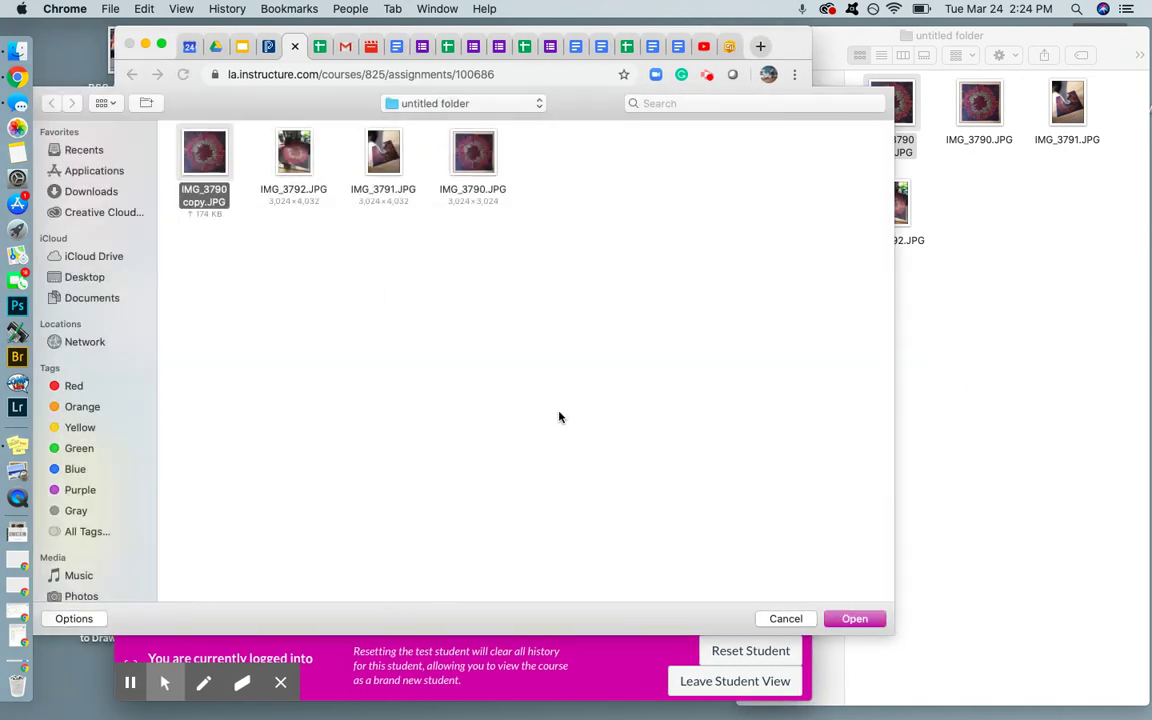
click(872, 619)
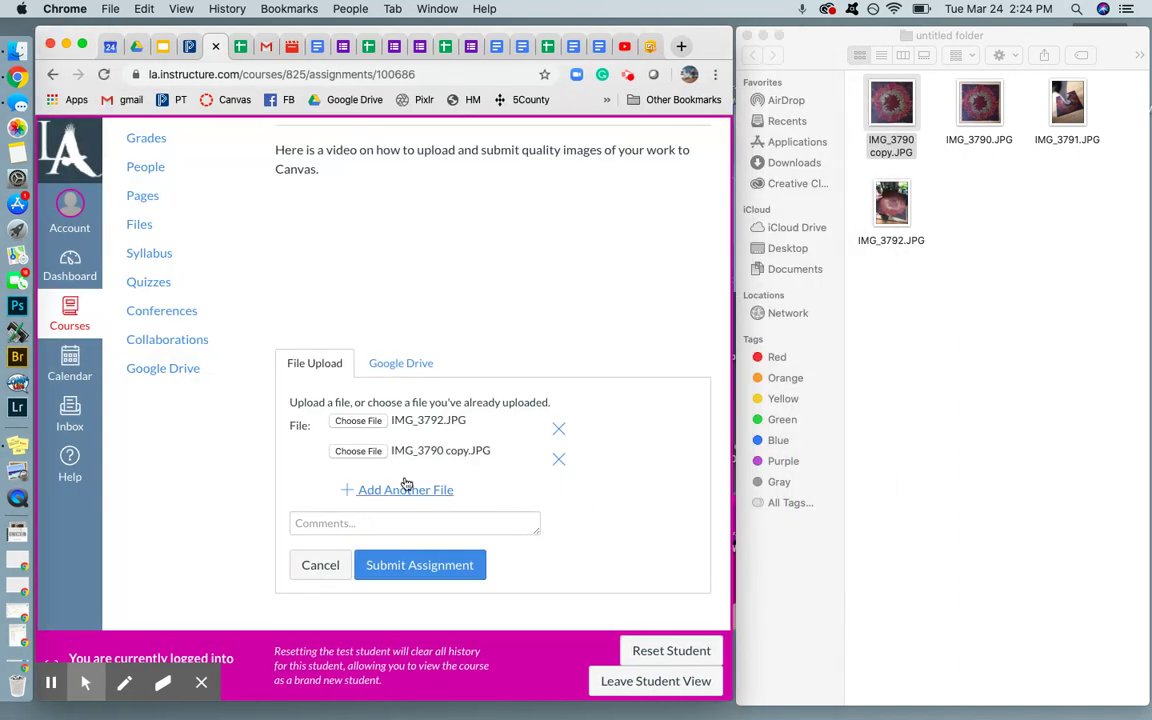
double_click(1041, 102)
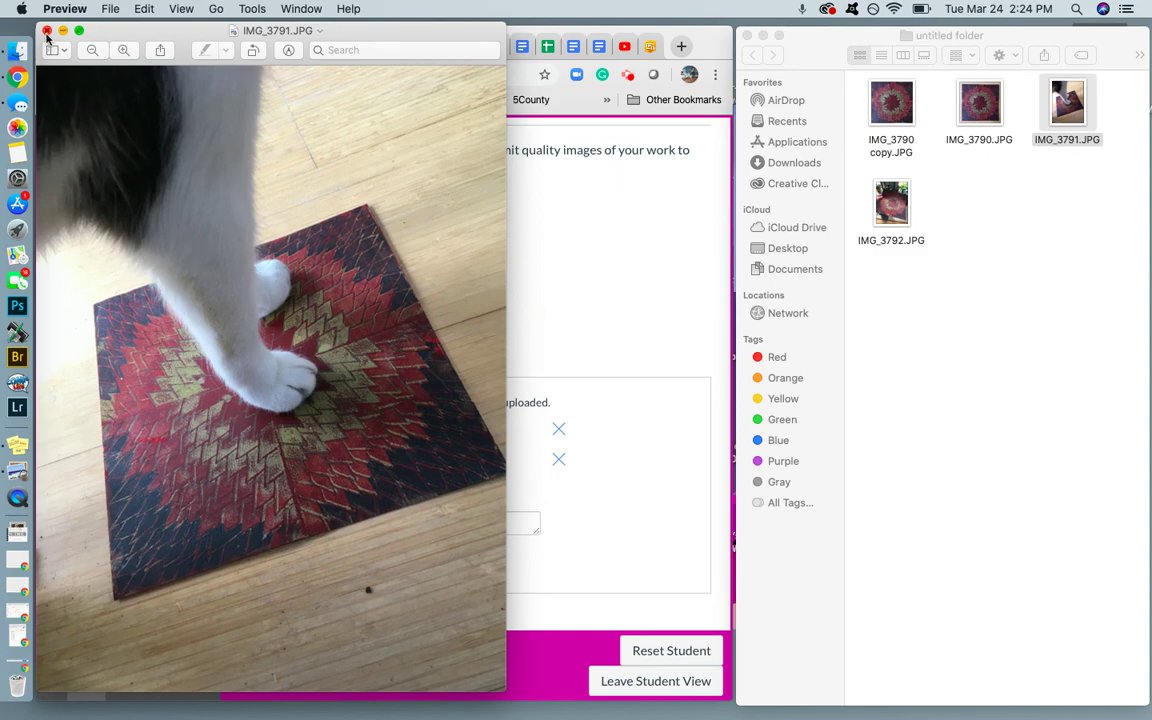
click(46, 31)
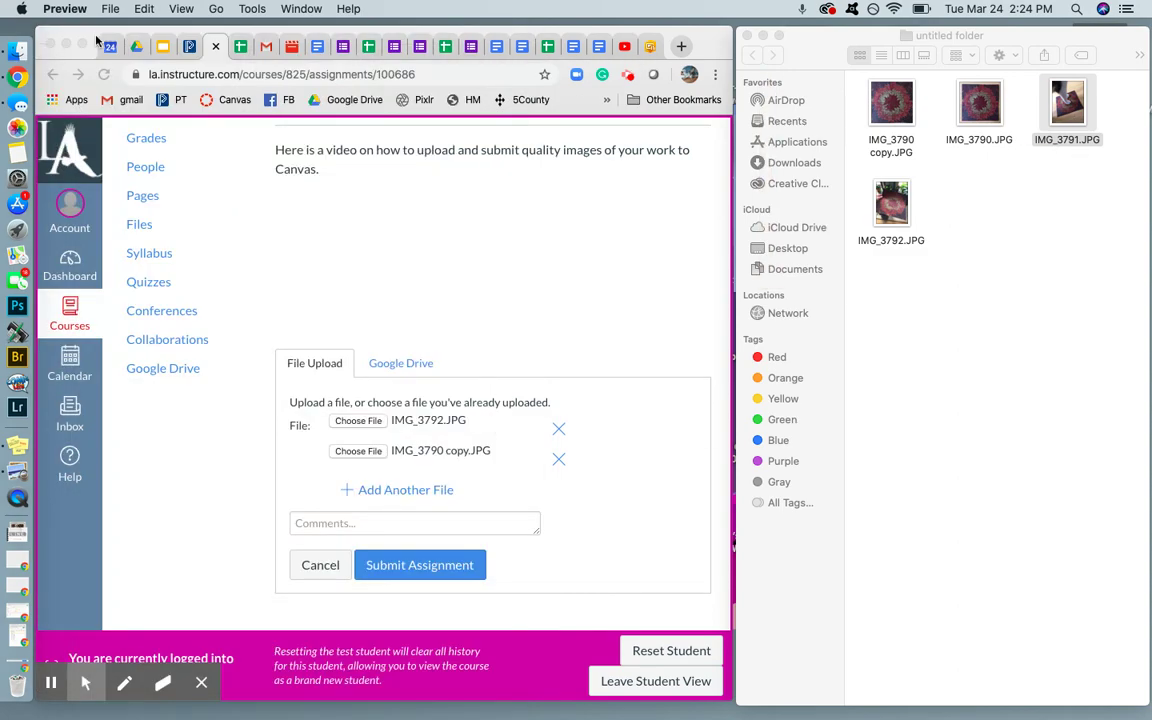
double_click(979, 104)
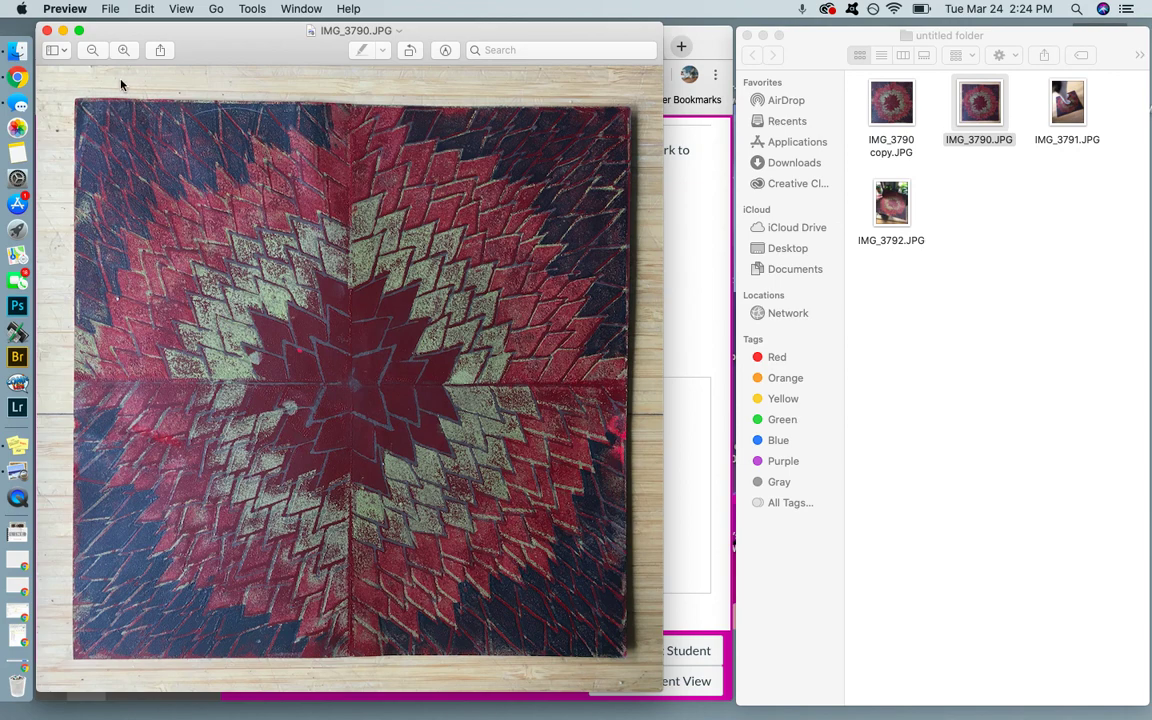
click(47, 31)
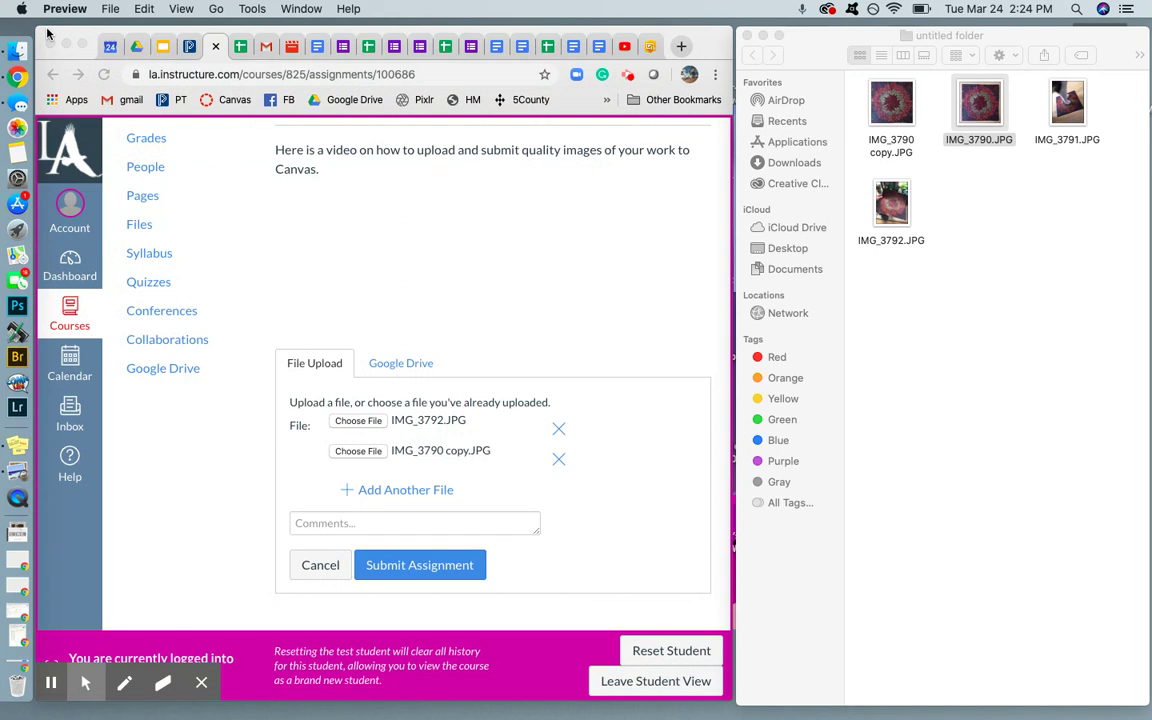
- Submit the assignment with IMG_3792.JPG and IMG_3790 copy.JPG attached
scroll(584, 457, down, 1)
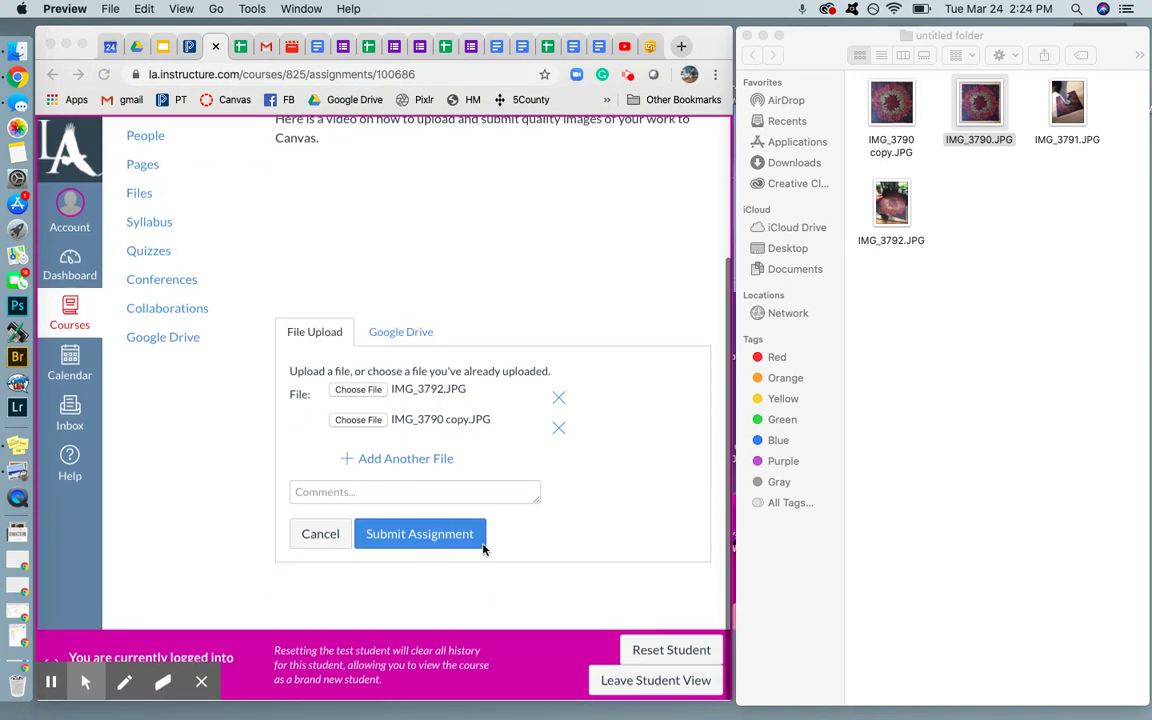
click(396, 537)
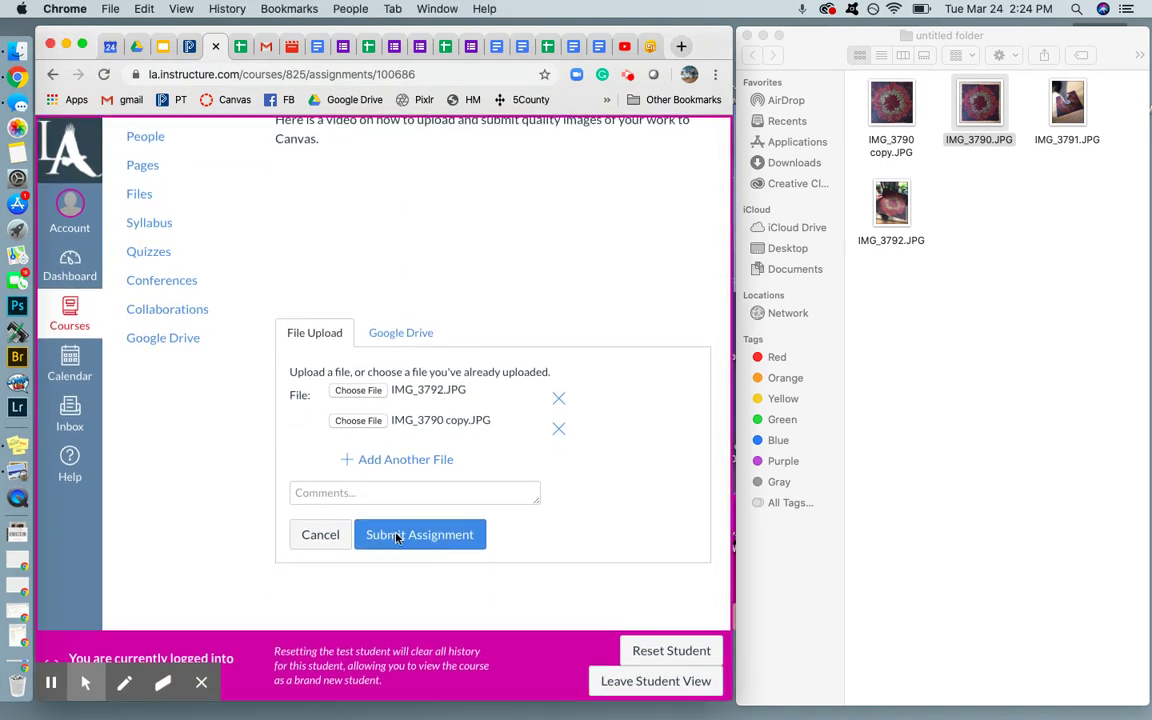
click(396, 537)
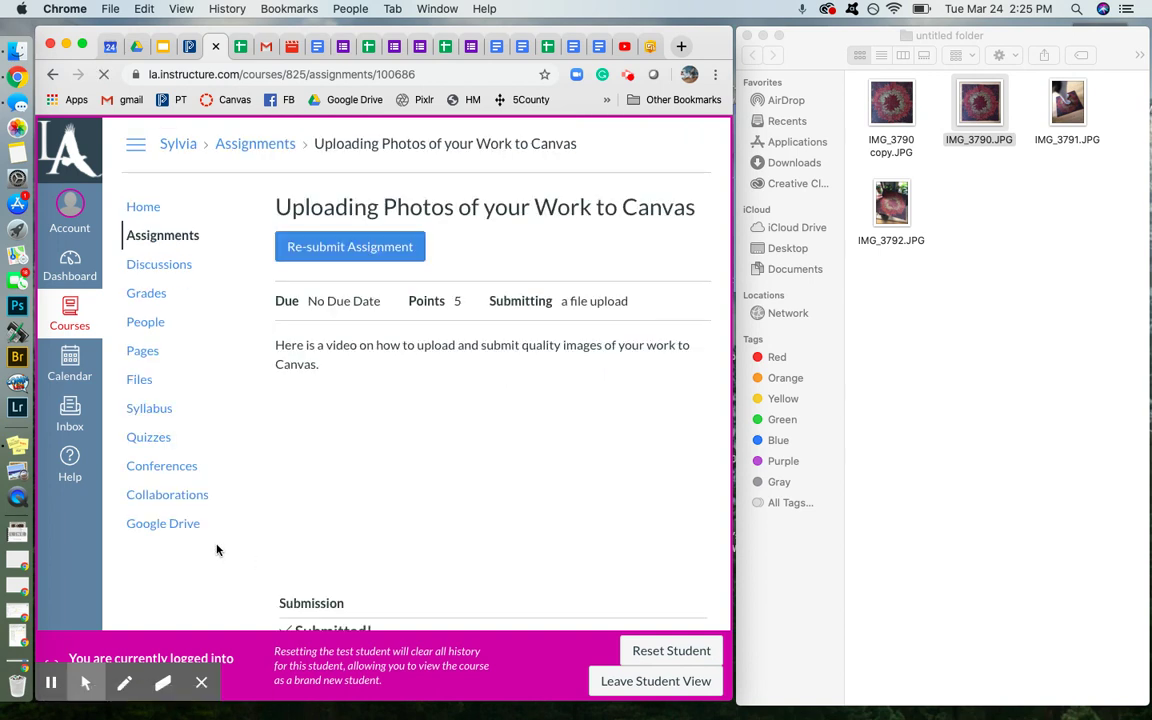
mouse_move(201, 685)
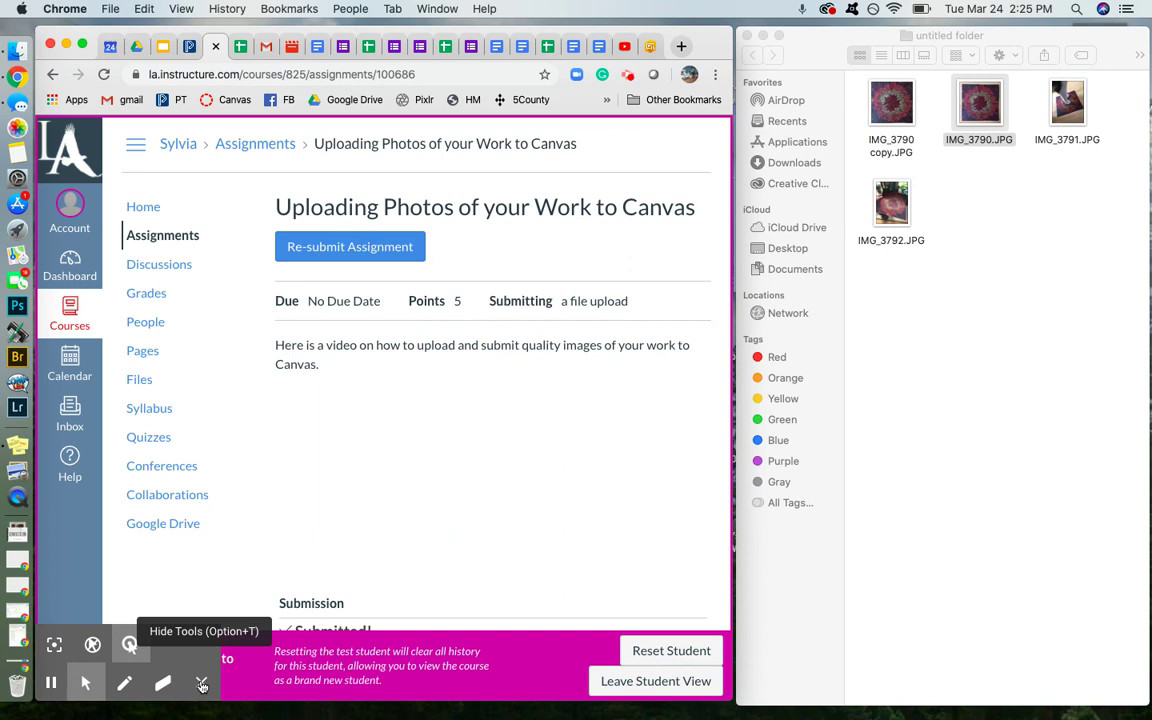